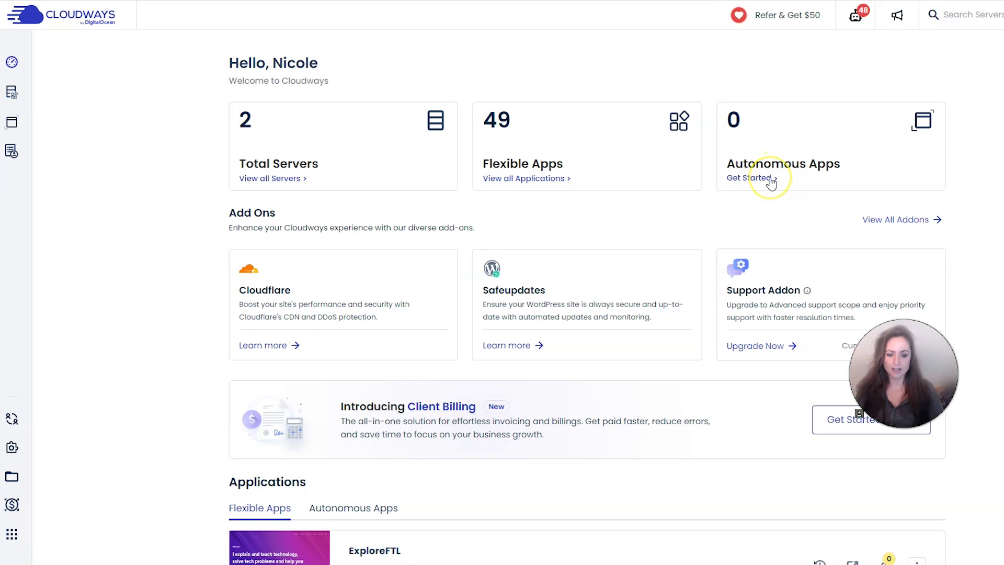
- Start setting up an Autonomous app, look over the available plans and overage charges, and choose Plan 1 at $35/month
left_click(771, 180)
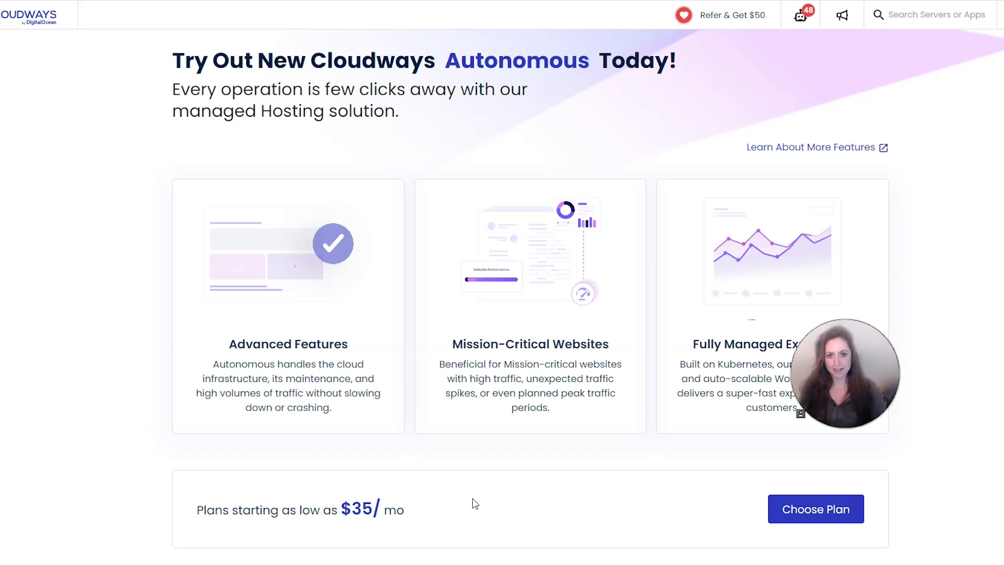
left_click(807, 511)
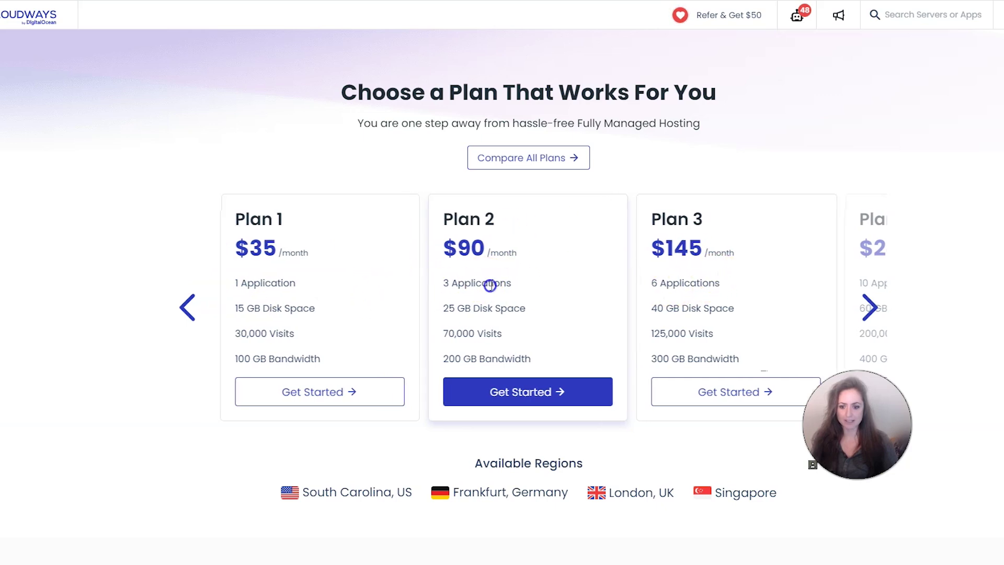
left_click_drag(751, 287, 492, 288)
left_click_drag(564, 291, 770, 270)
scroll(217, 351, "down", 9)
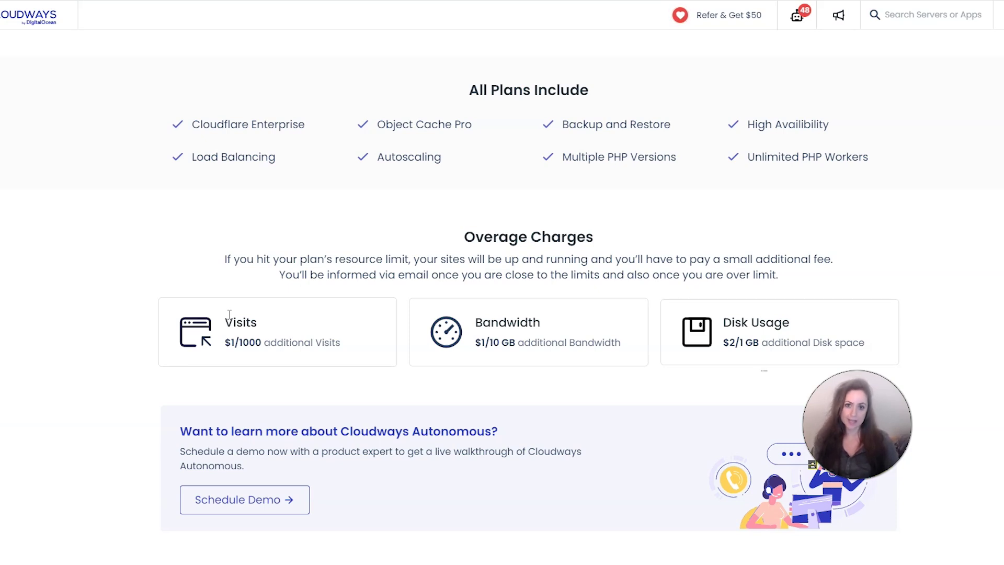
scroll(46, 344, "up", 10)
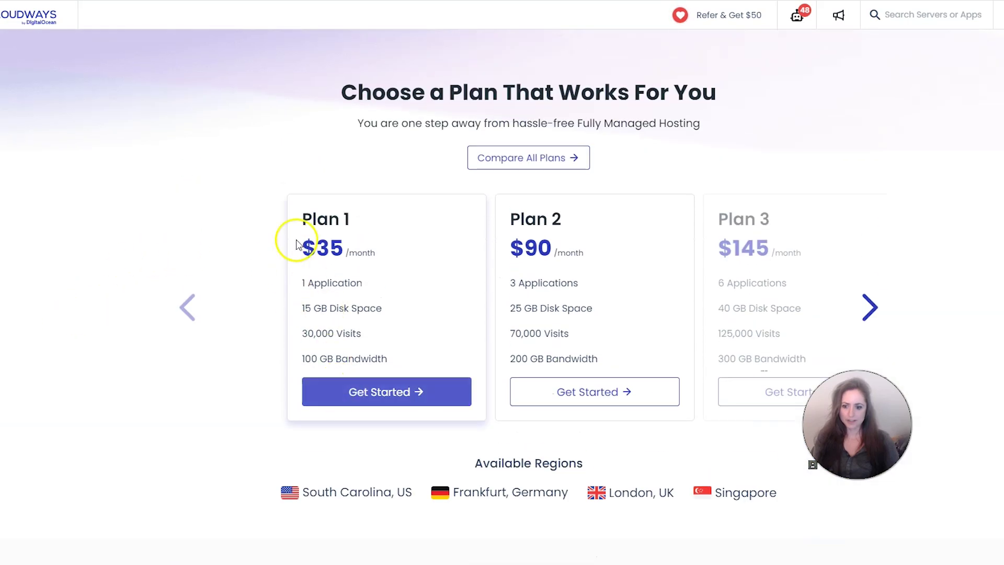
left_click(378, 397)
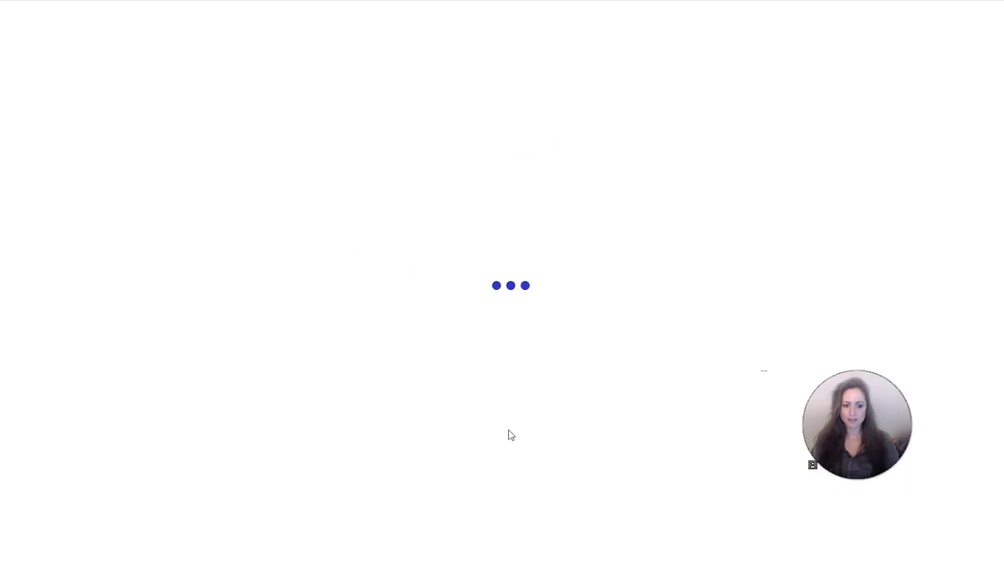
- Name the application Test and set its region to South Carolina
left_click(386, 194)
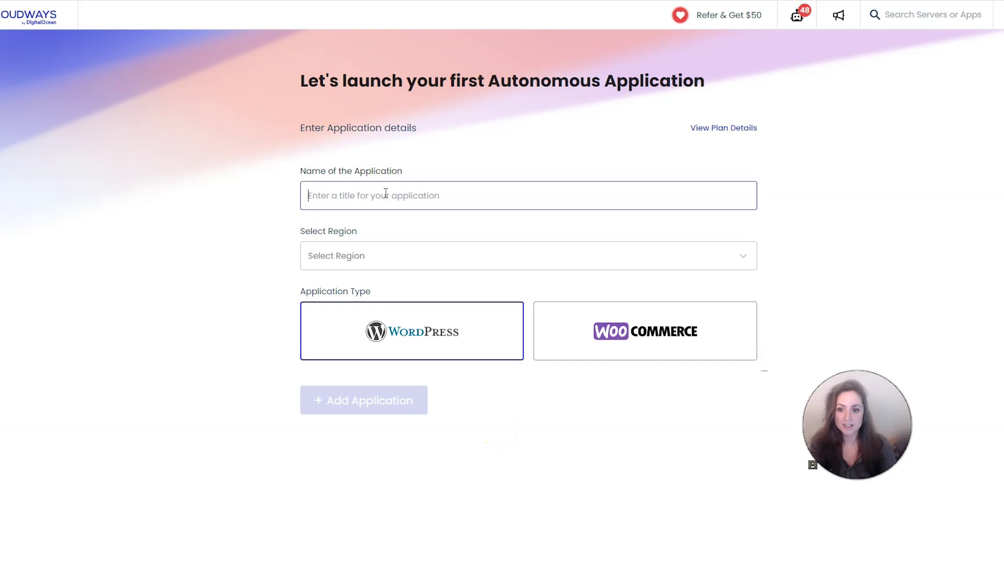
type("Test")
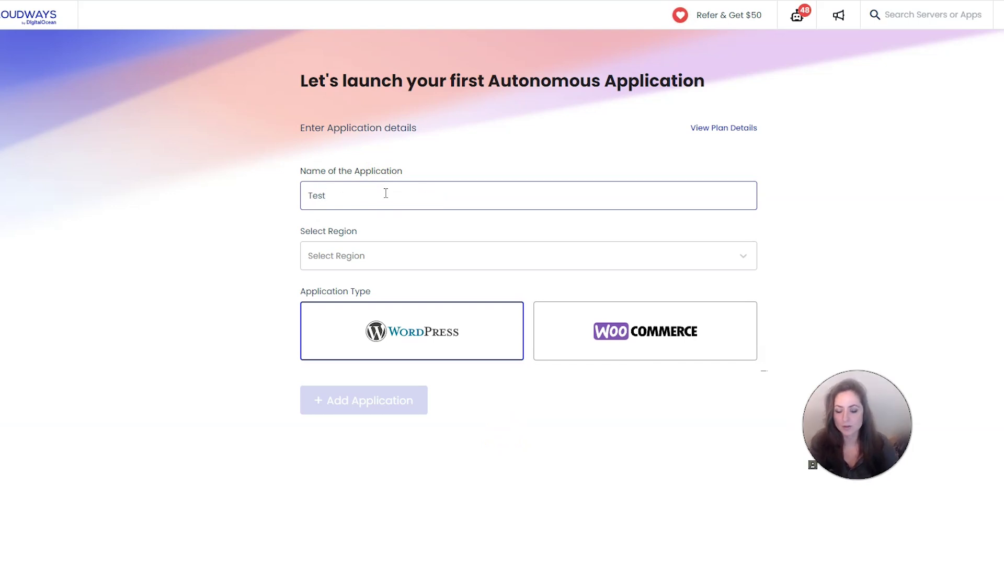
left_click(360, 252)
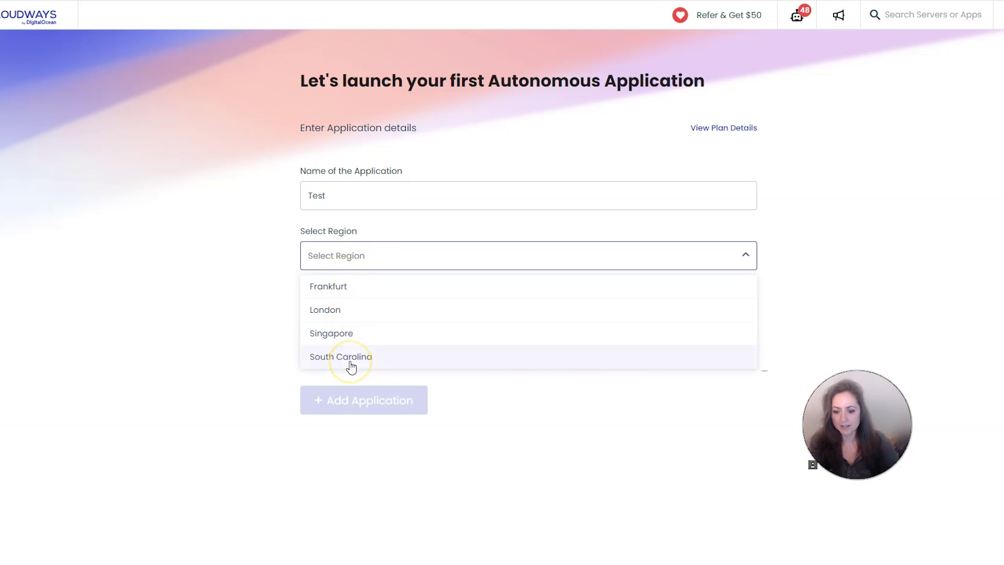
left_click(351, 361)
left_click(341, 262)
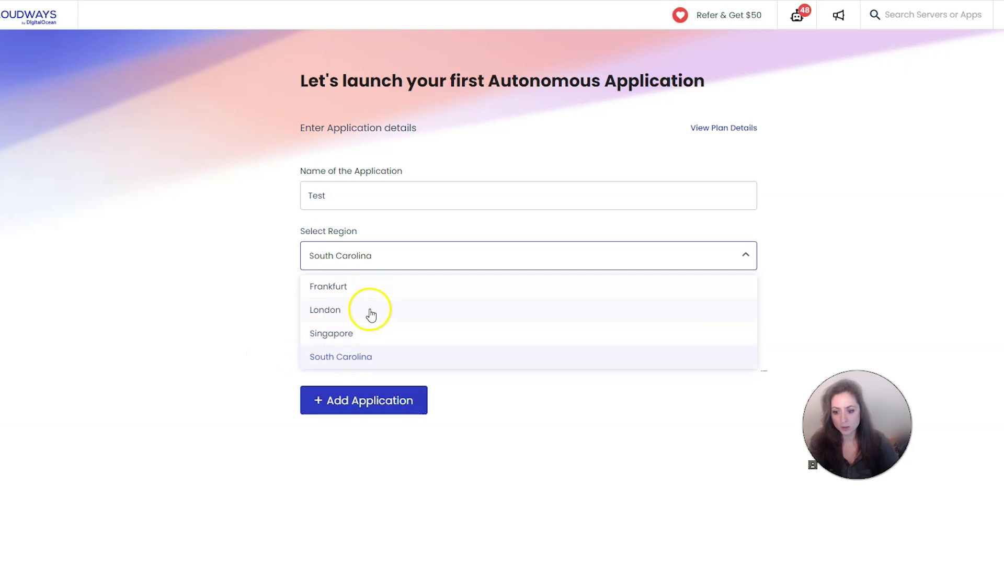
left_click(265, 317)
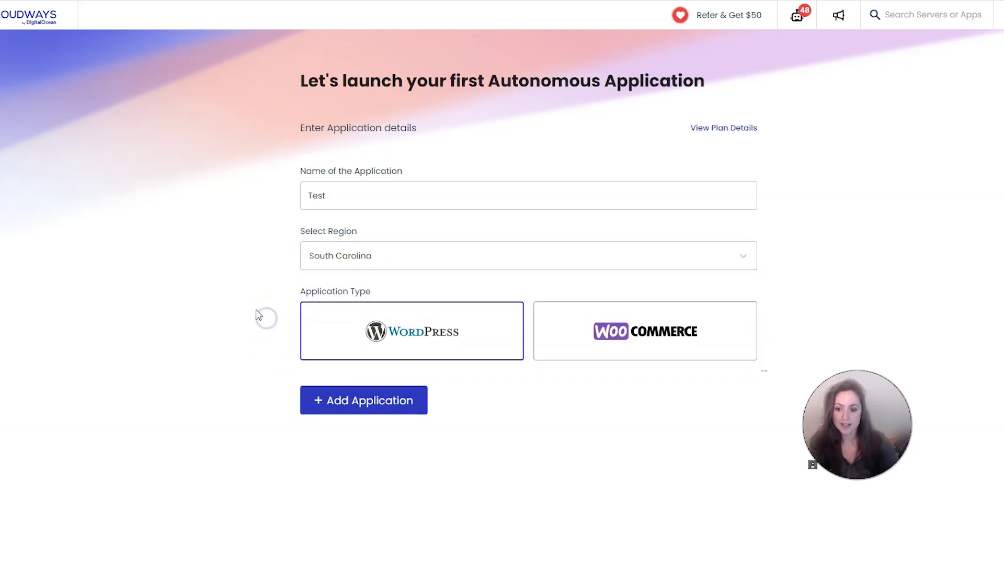
- Set the application type to WooCommerce, add the application, and dismiss the migration offer
left_click(618, 341)
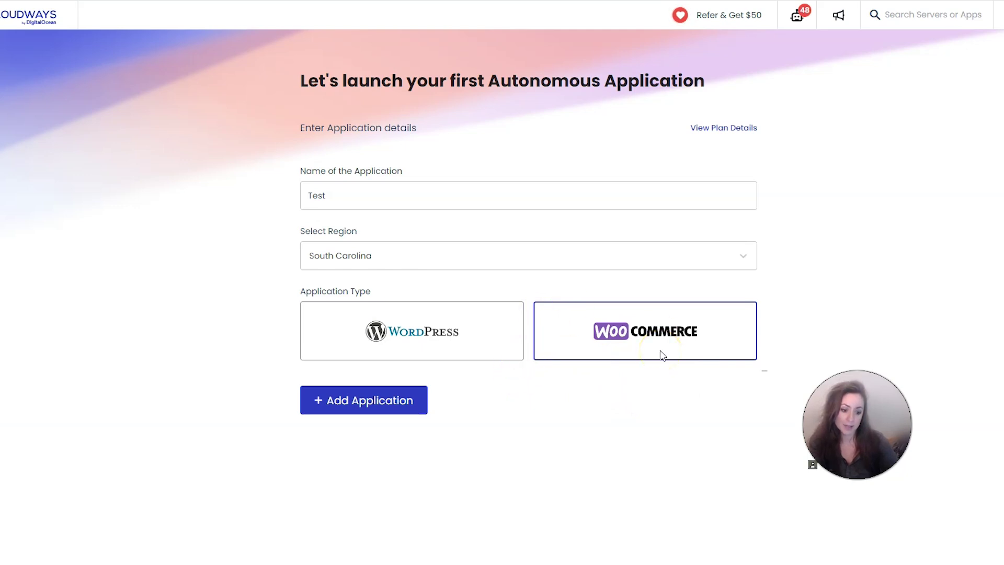
left_click(359, 408)
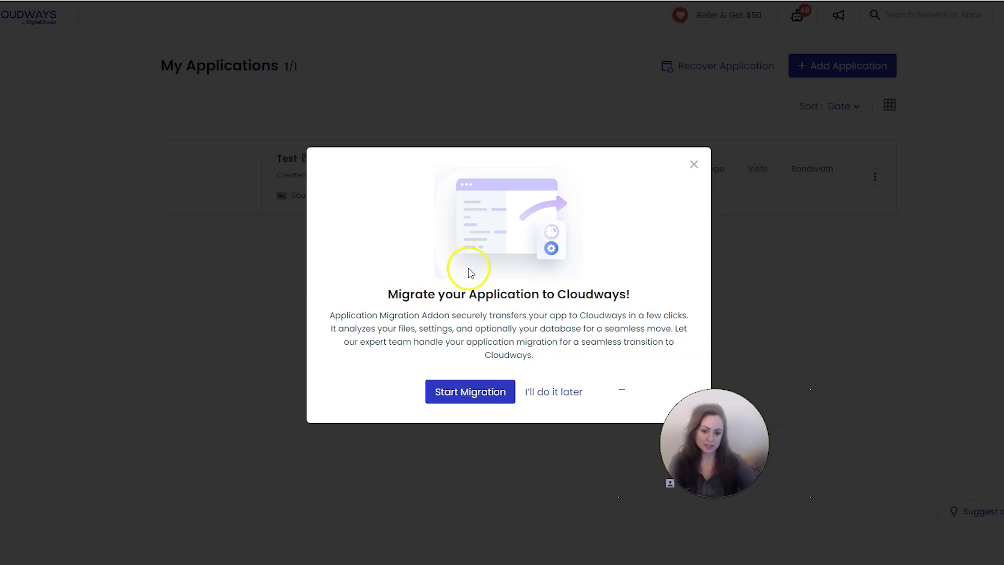
left_click(693, 169)
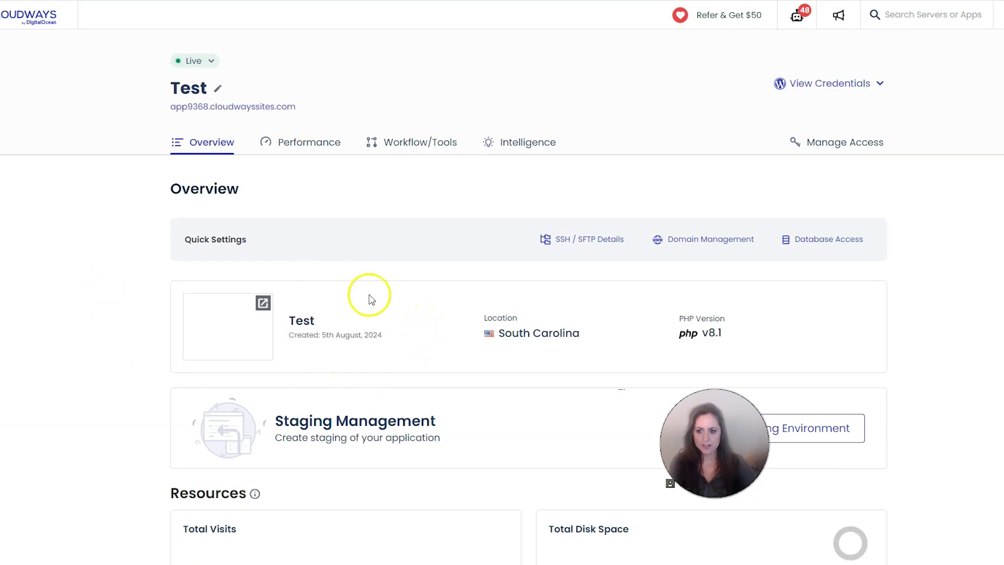
- Review the Test application's overview and resources, caching details, backup and workflow tools, and access logs
scroll(300, 418, "down", 3)
scroll(361, 353, "down", 3)
scroll(386, 357, "down", 2)
scroll(386, 355, "up", 8)
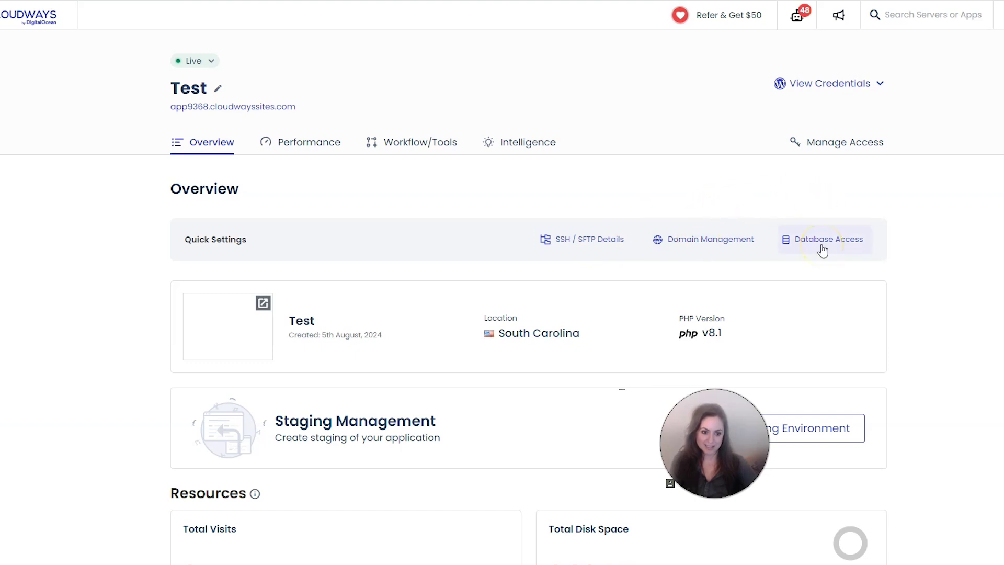
left_click(287, 142)
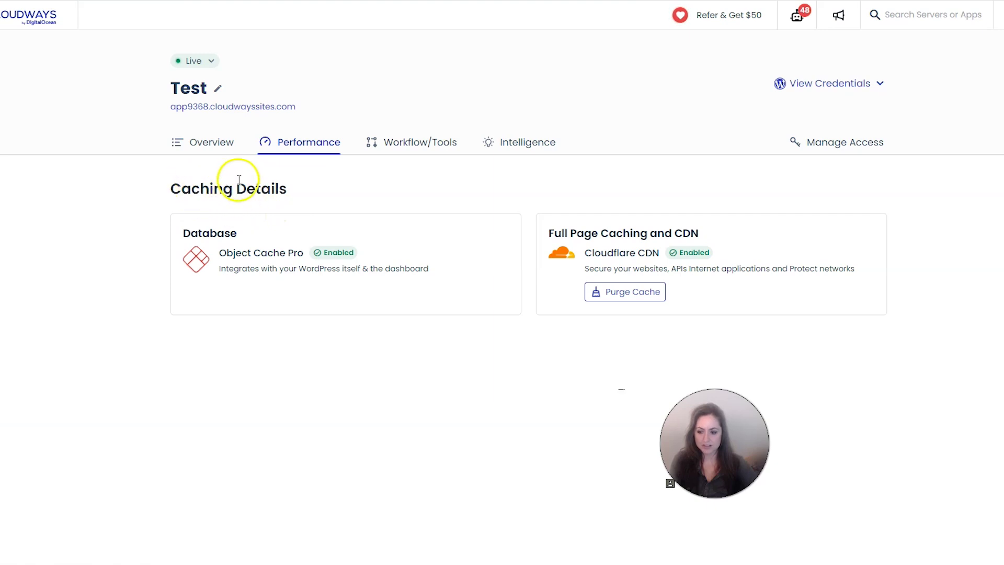
left_click(410, 142)
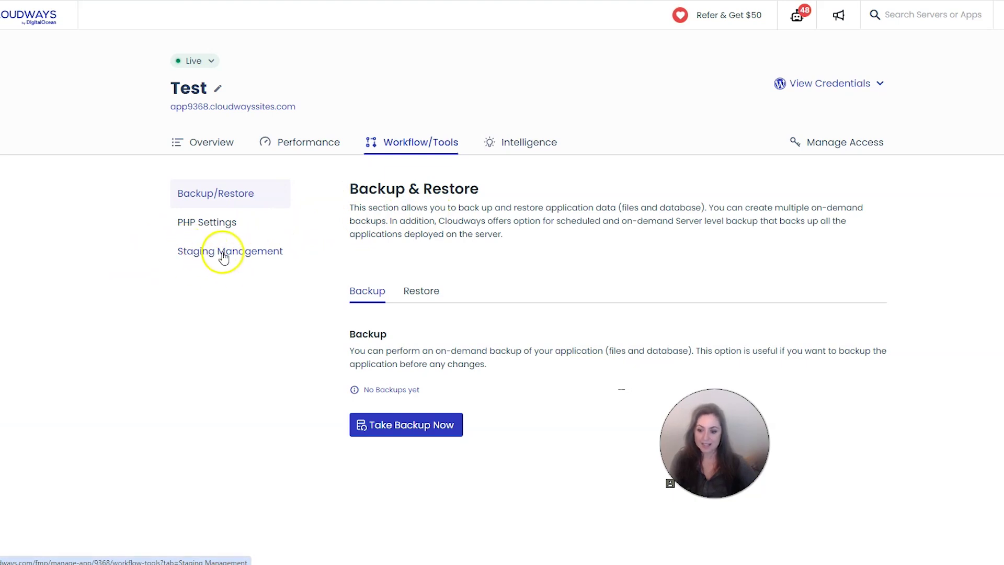
left_click(528, 143)
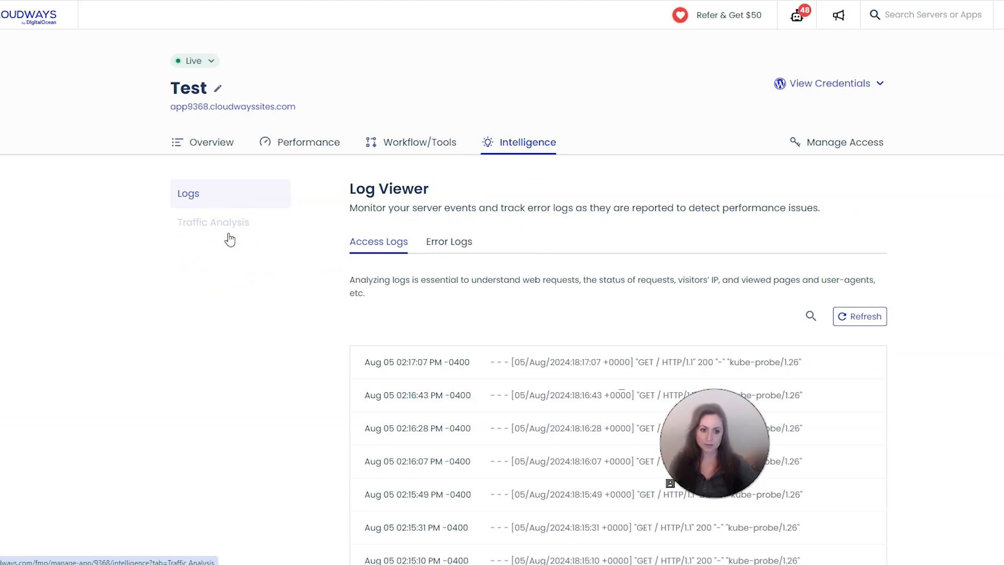
- Copy the WordPress password from the Test application's credentials, open the admin URL, and log in by pasting it into the password field
left_click(819, 87)
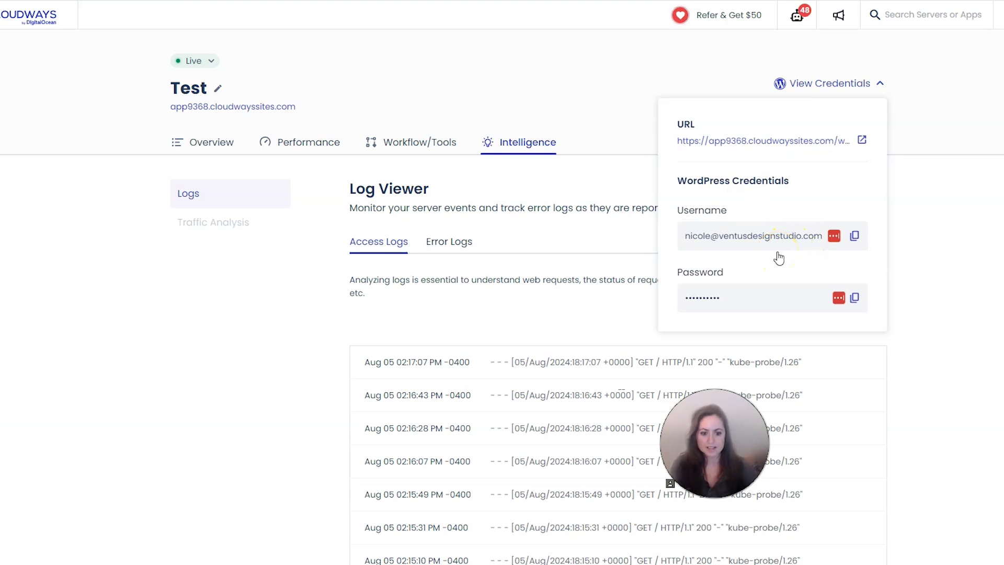
left_click(855, 300)
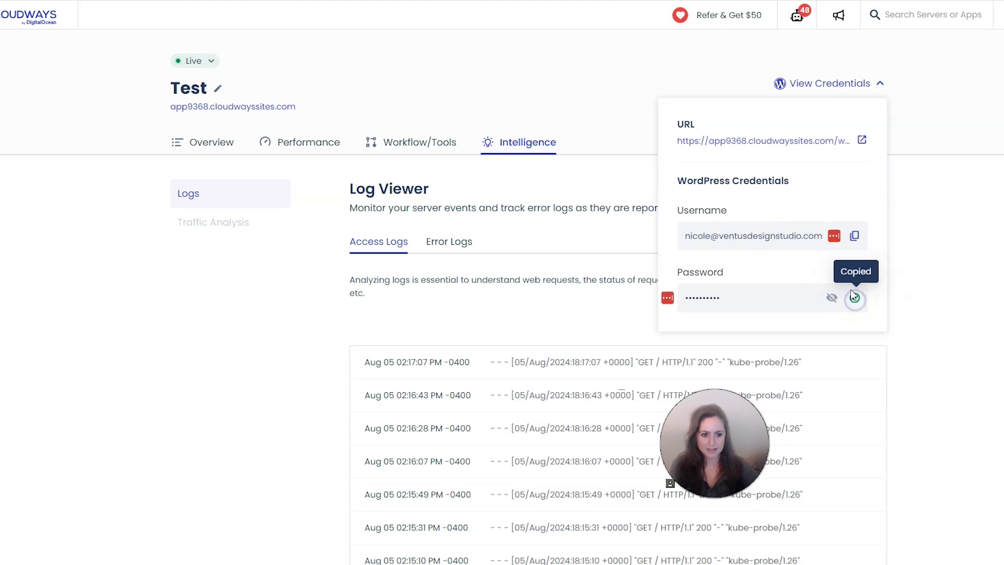
left_click(810, 148)
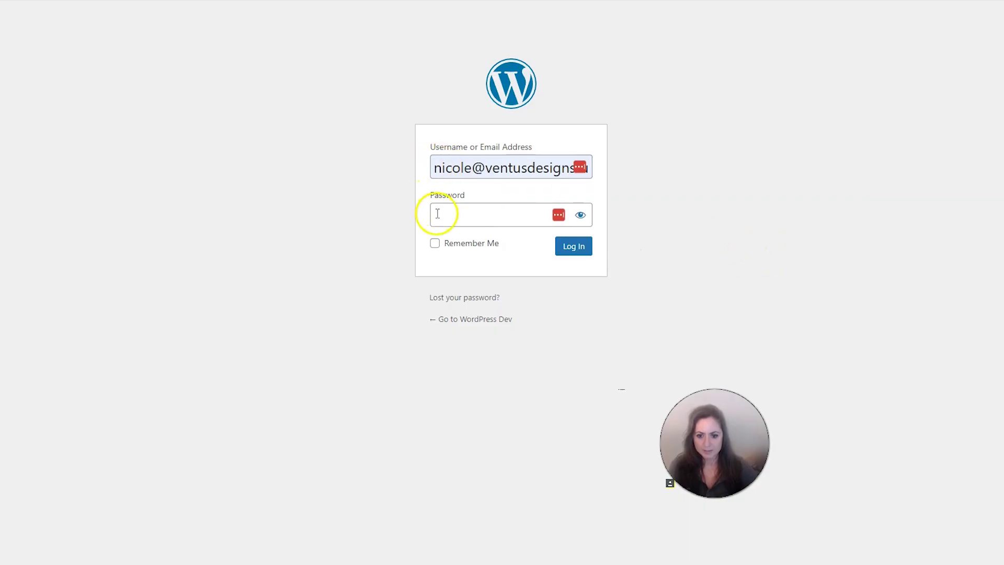
left_click(437, 214)
key("ctrl+v")
left_click(563, 254)
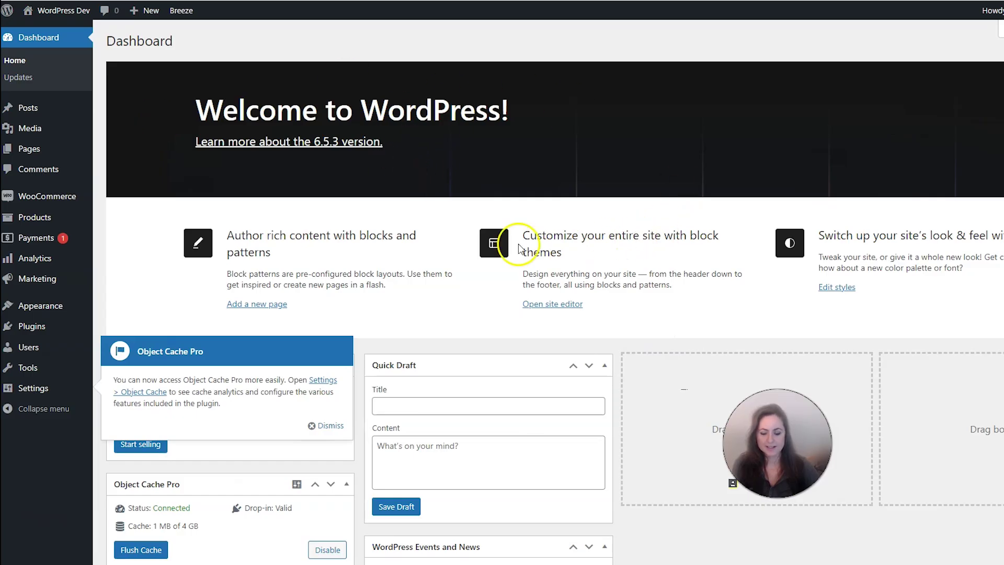
- Visit the WordPress Dev site's front end and look over its home page
mouse_move(87, 21)
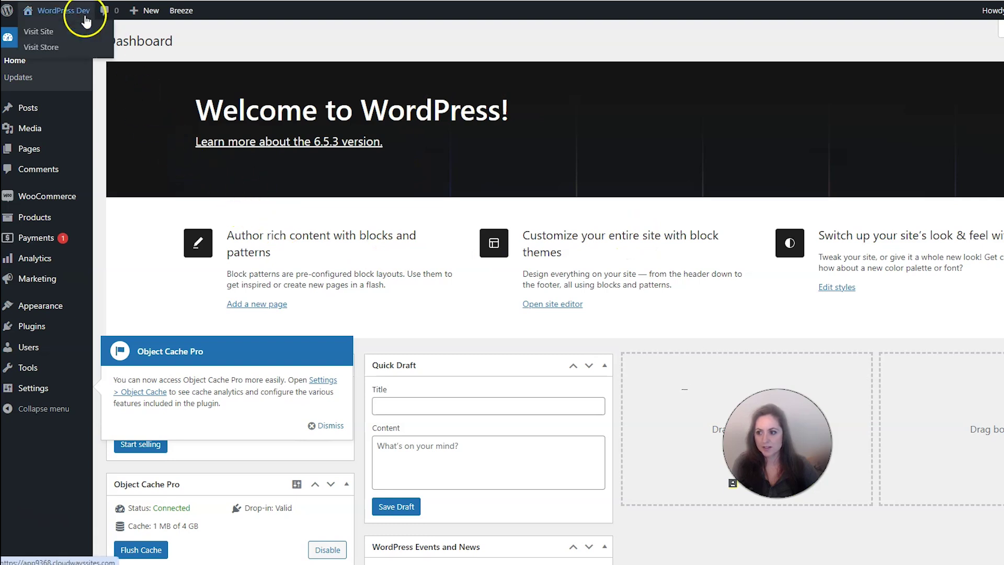
left_click(63, 34)
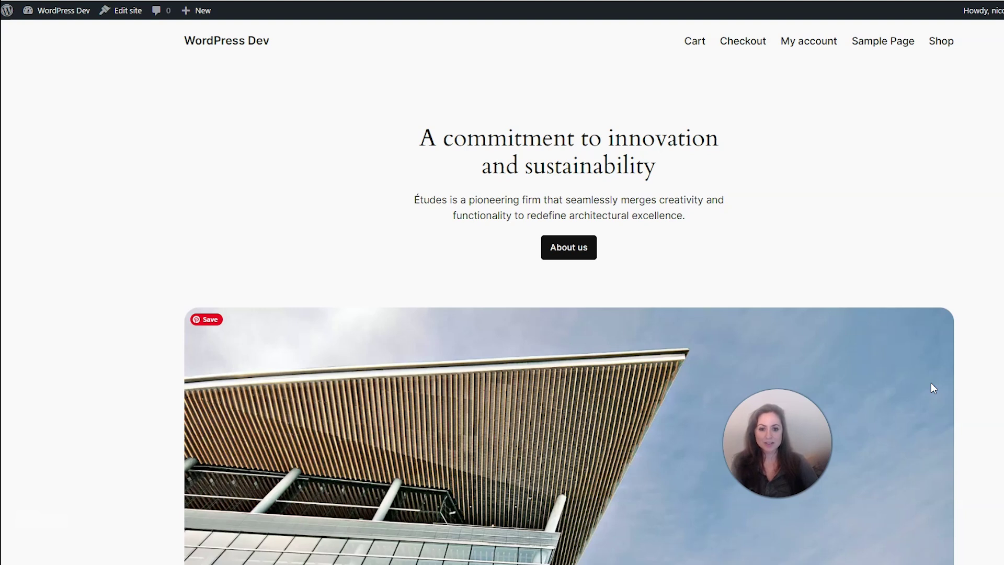
scroll(931, 383, "down", 2)
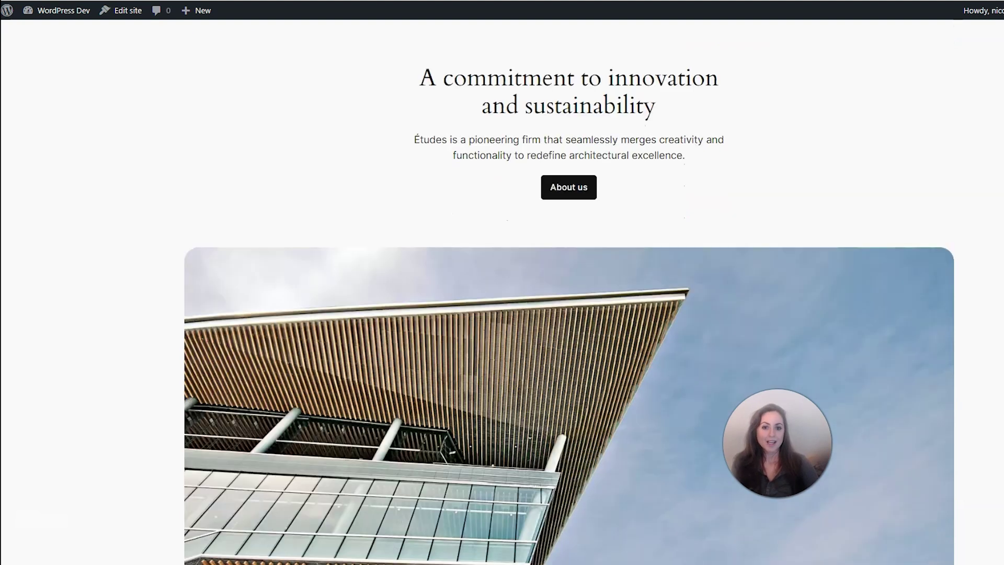